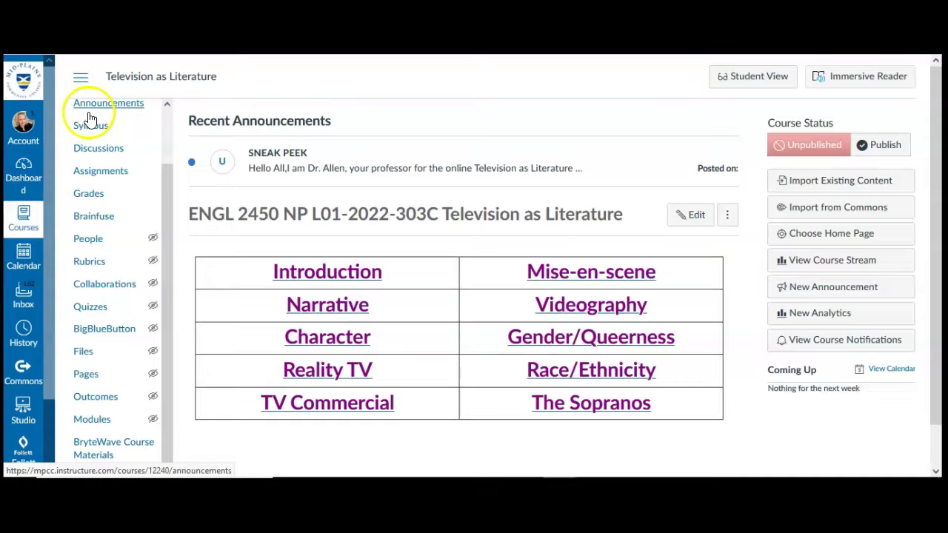
Open the navigation settings of the Television as Literature course.
scroll(126, 359, "down", 1)
scroll(141, 326, "down", 1)
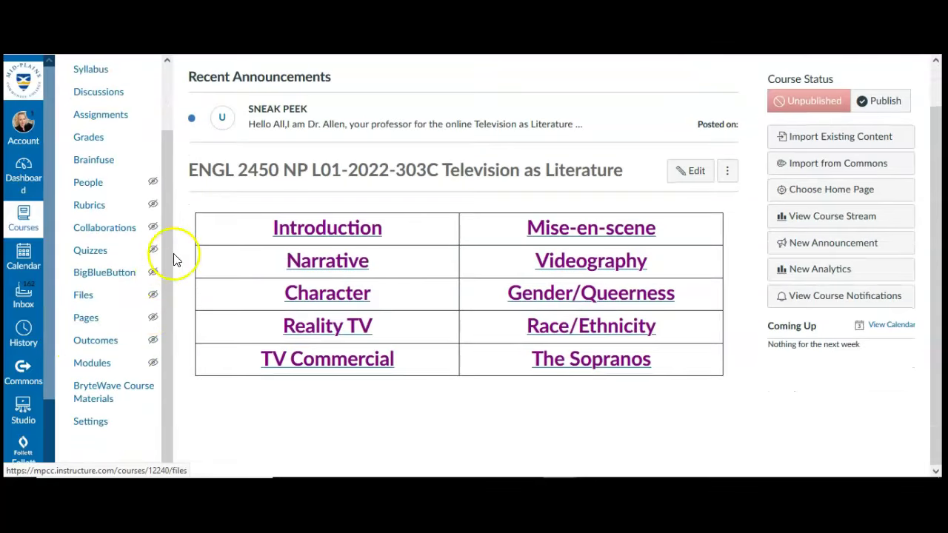
left_click(89, 424)
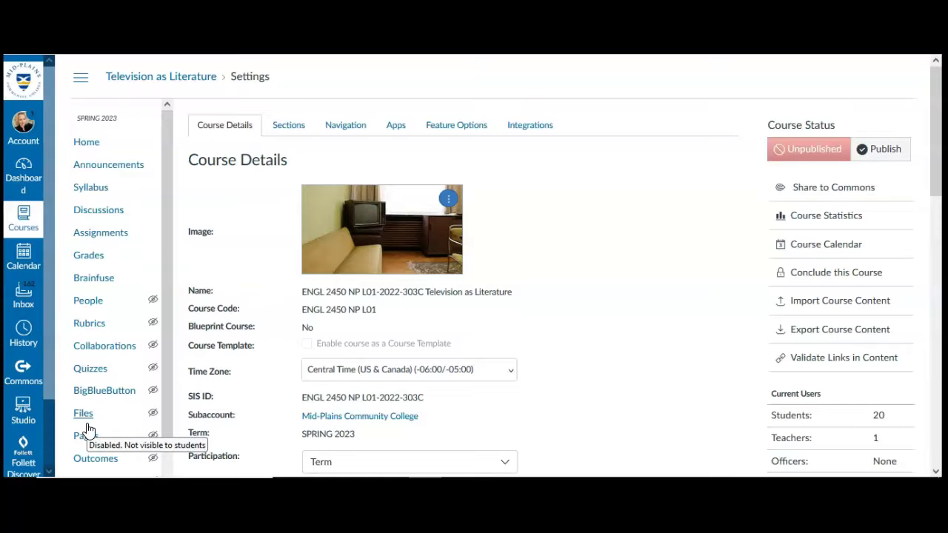
left_click(347, 126)
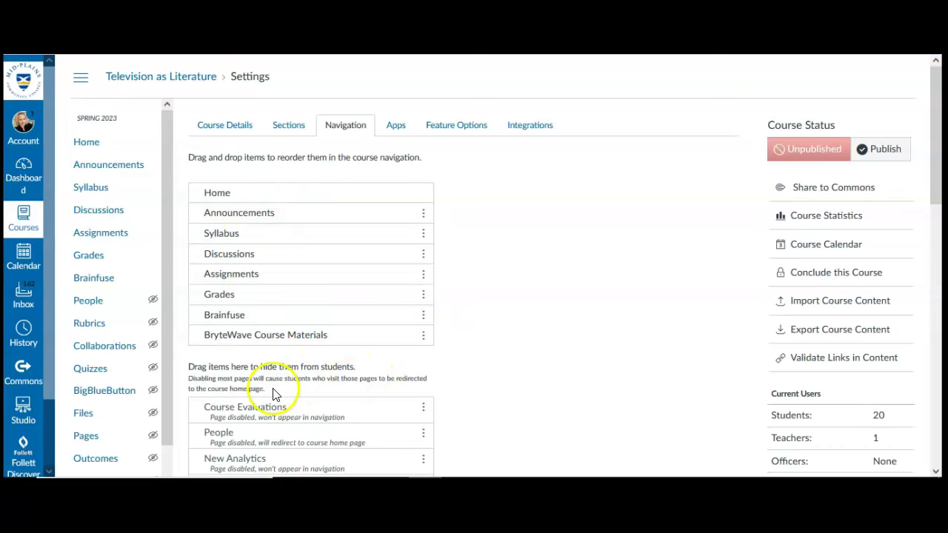
Move Attendance from the hidden items to the visible course navigation, between Brainfuse and BryteWave Course Materials, and save the change.
scroll(313, 386, "down", 3)
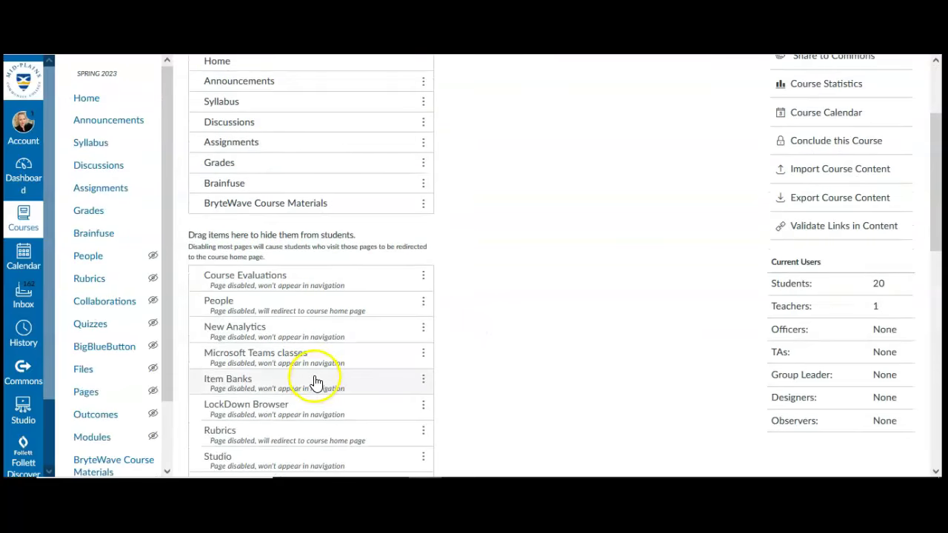
scroll(314, 383, "down", 4)
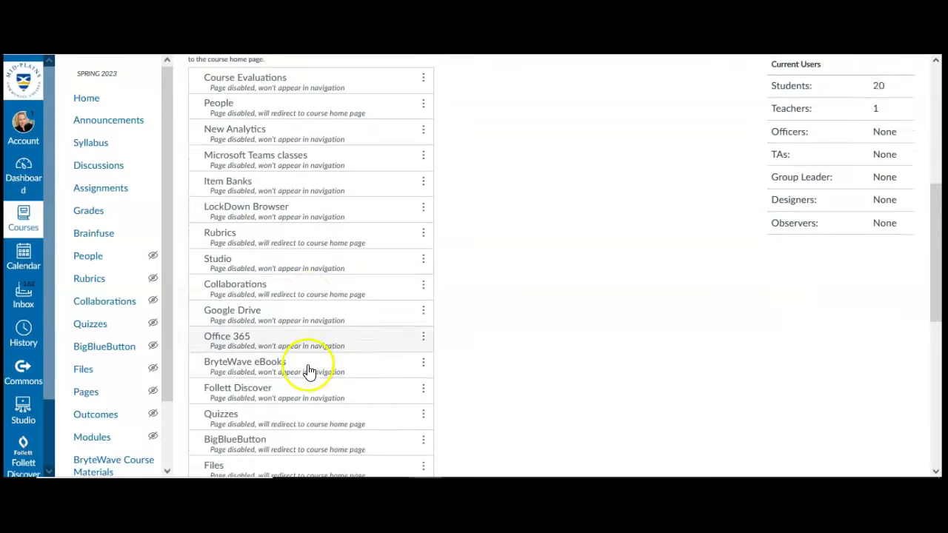
scroll(309, 371, "down", 5)
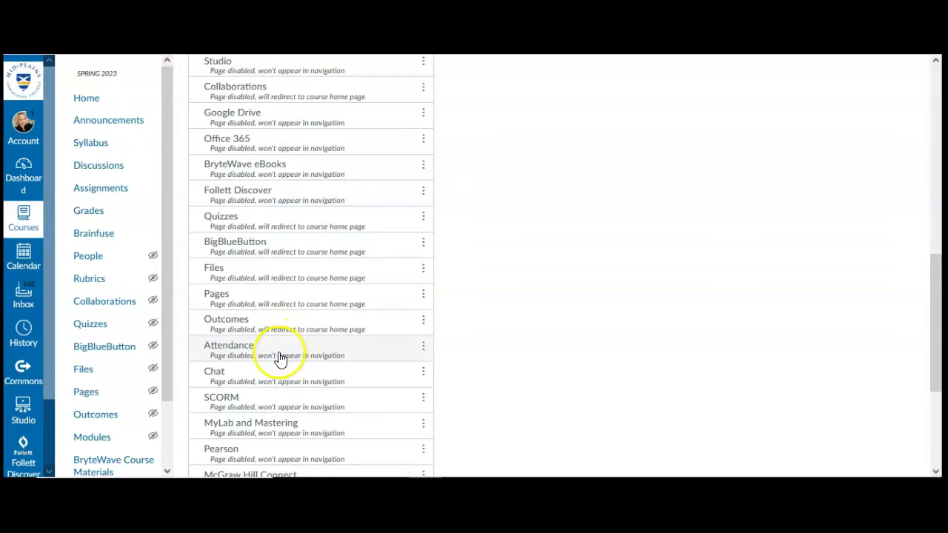
left_click_drag(278, 361, 311, 206)
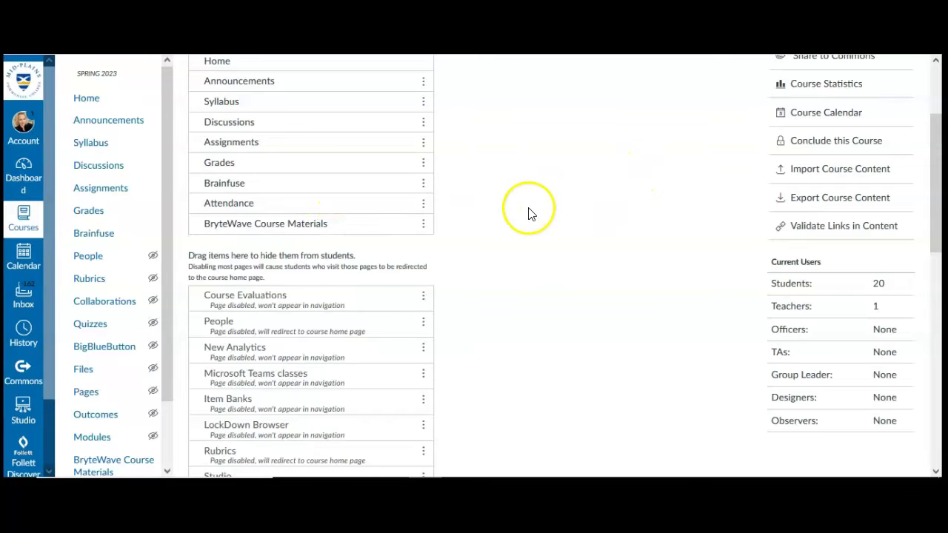
scroll(476, 235, "down", 5)
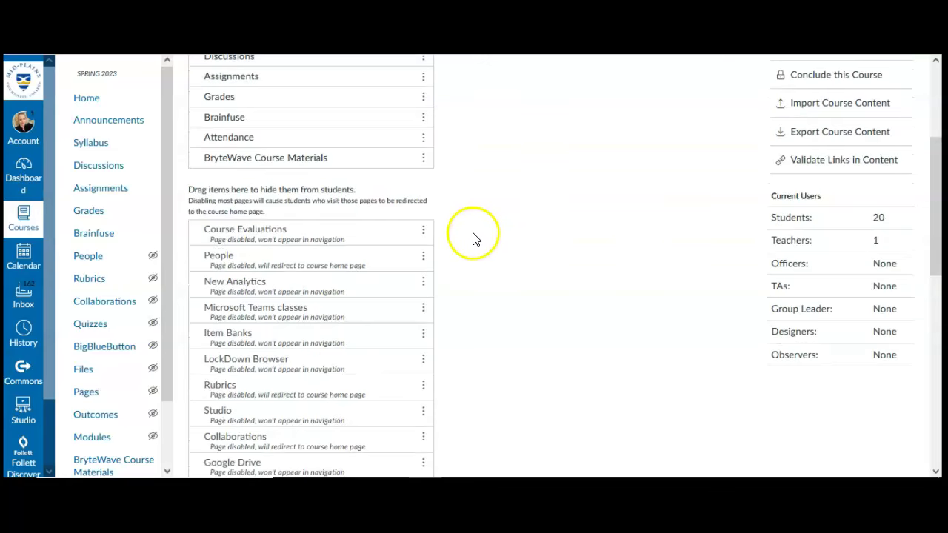
scroll(459, 274, "down", 4)
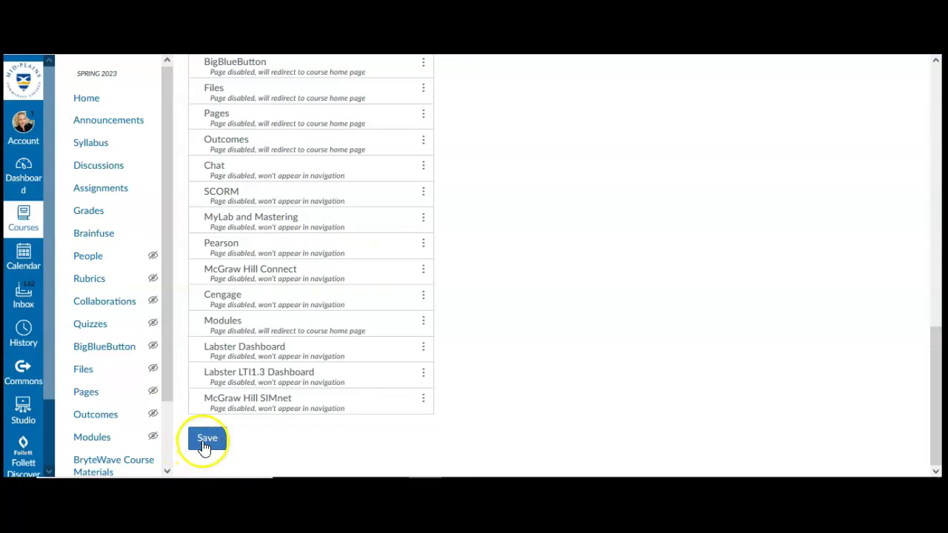
left_click(207, 442)
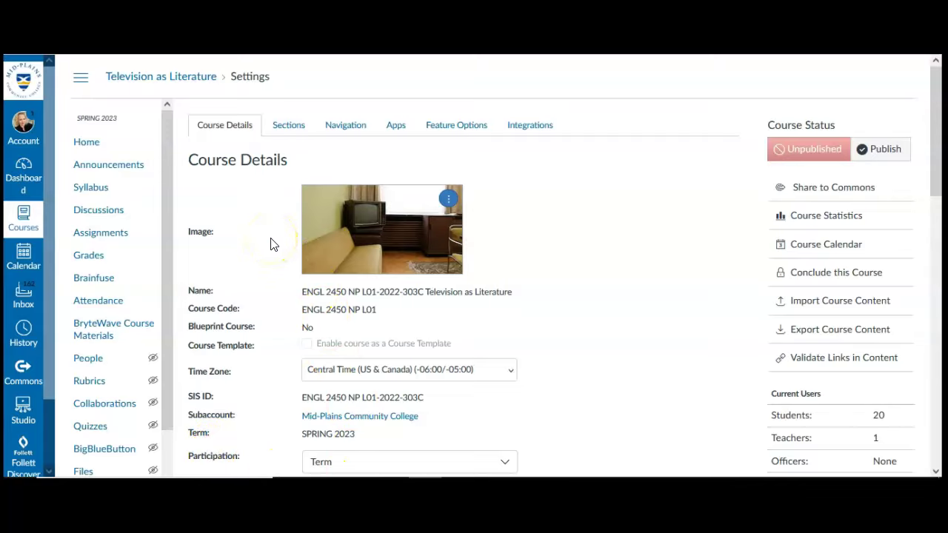
Open the course's Attendance page and check which course sections are available for roll call.
left_click(92, 303)
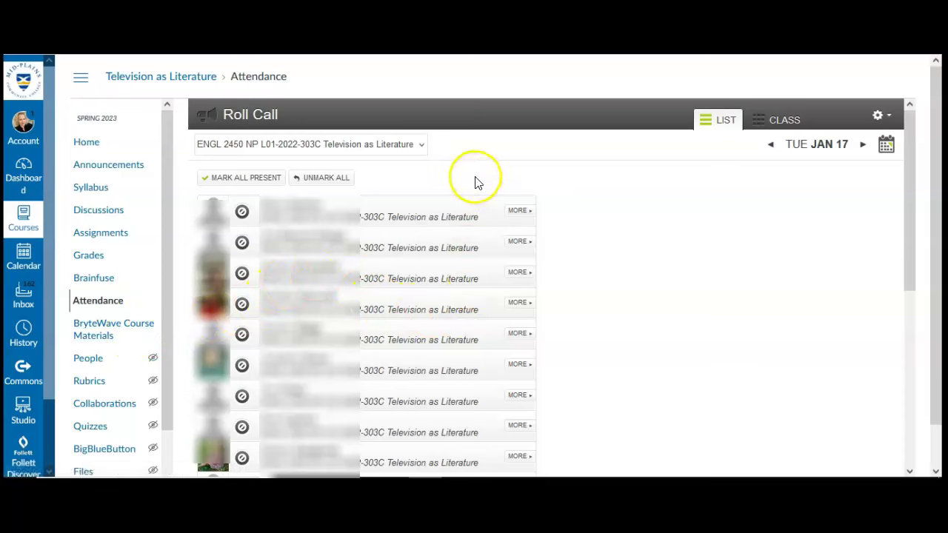
left_click(422, 146)
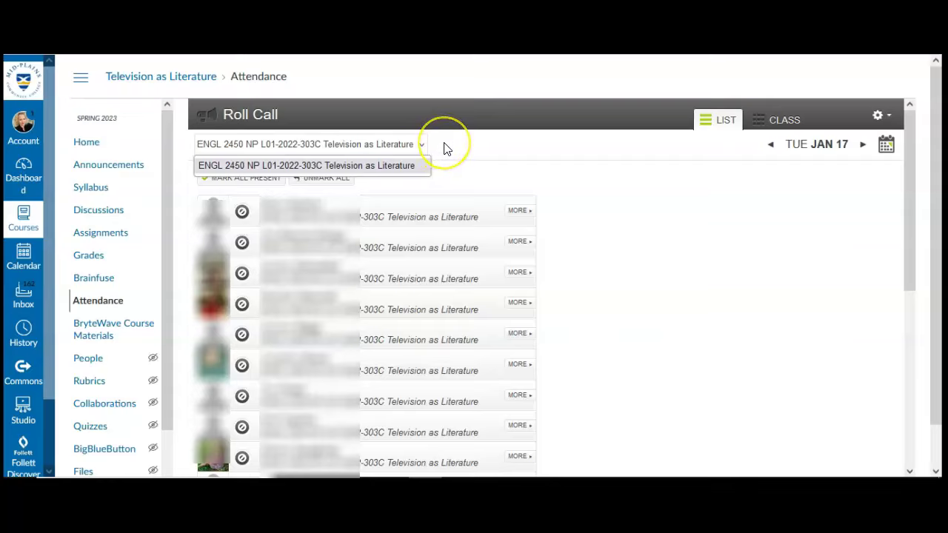
left_click(445, 148)
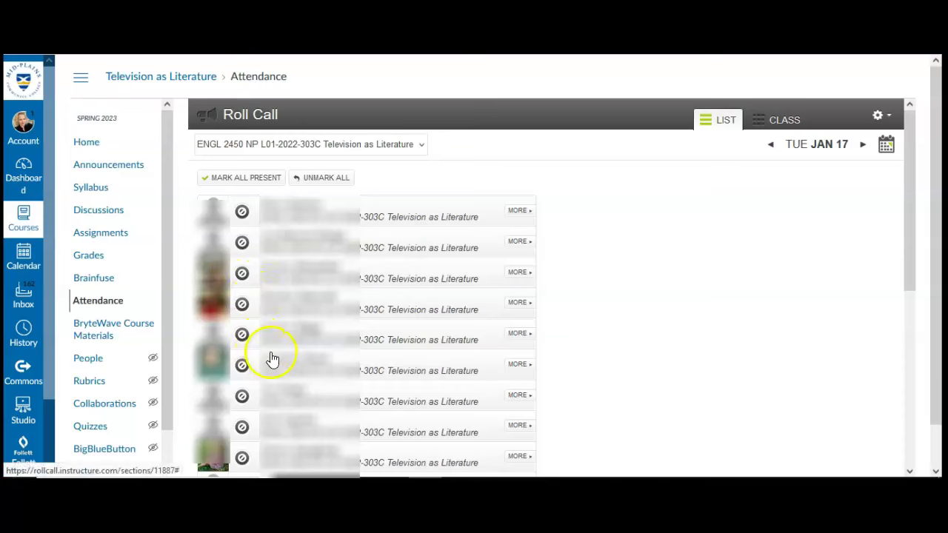
Cycle the first listed student's attendance status through the available marks and back to unmarked.
left_click(242, 213)
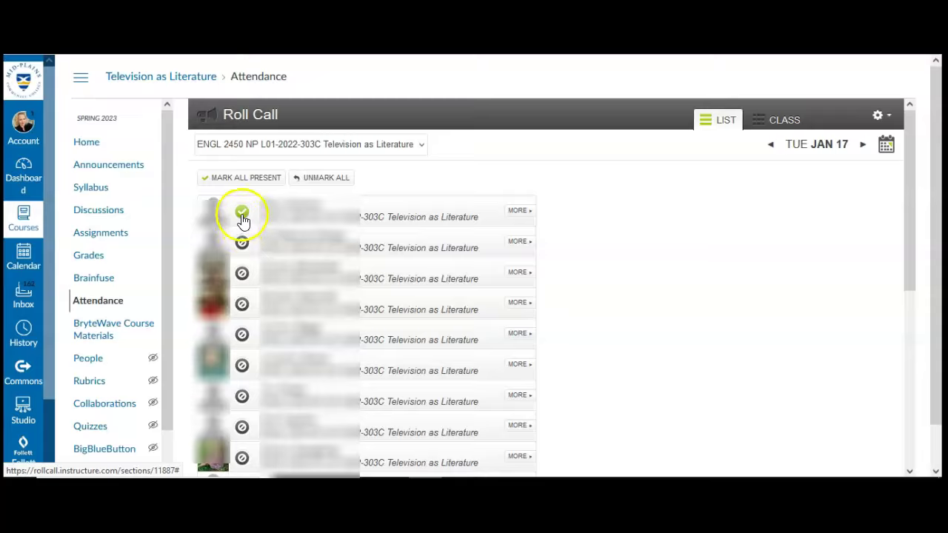
left_click(243, 215)
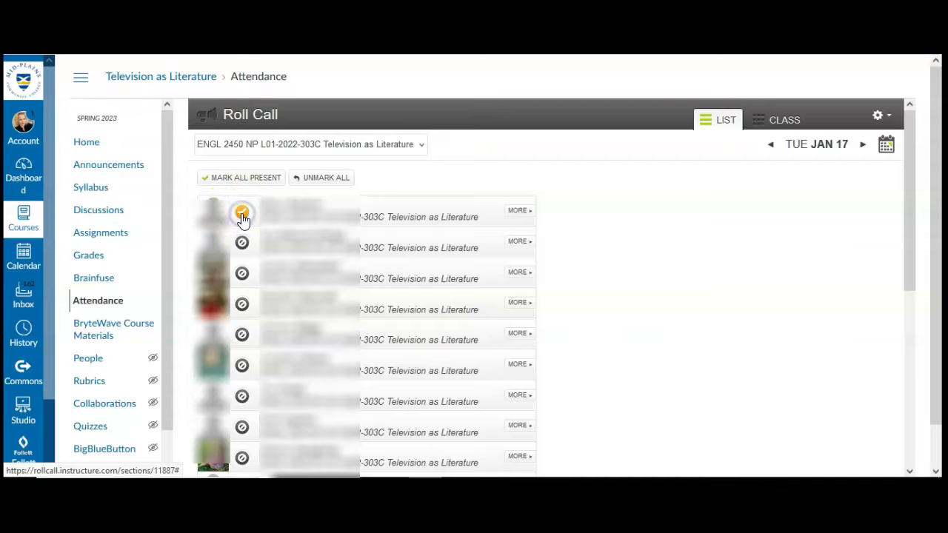
left_click(235, 216)
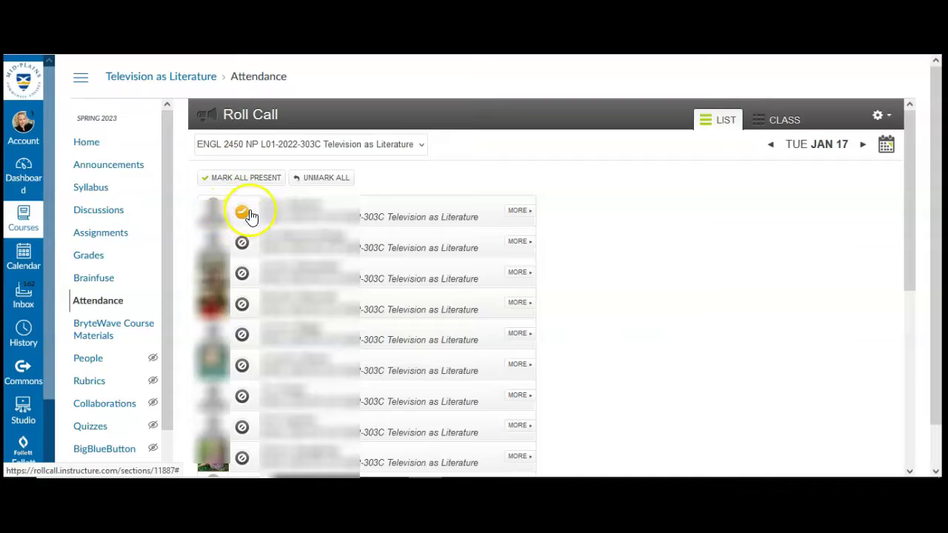
left_click(245, 216)
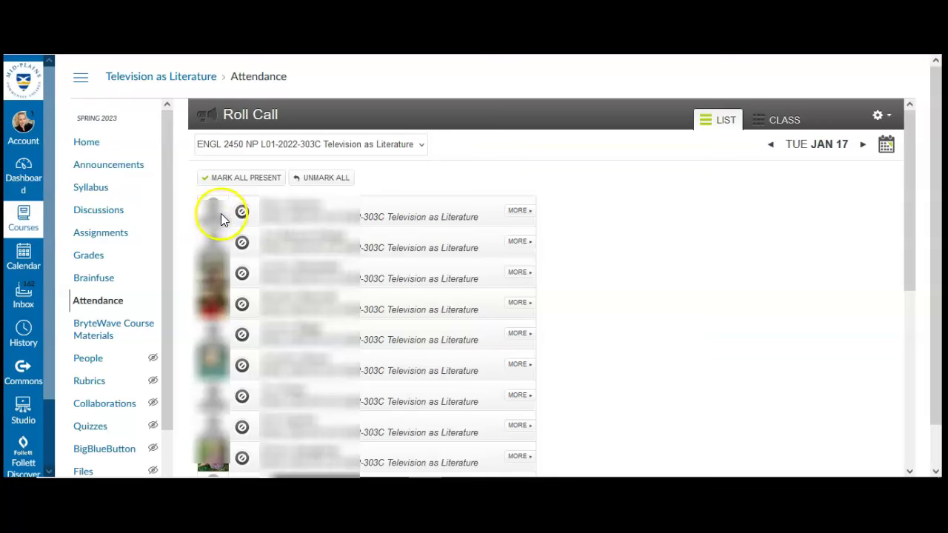
Place three students from the unseated list at separate spots on the class seating chart.
left_click(761, 130)
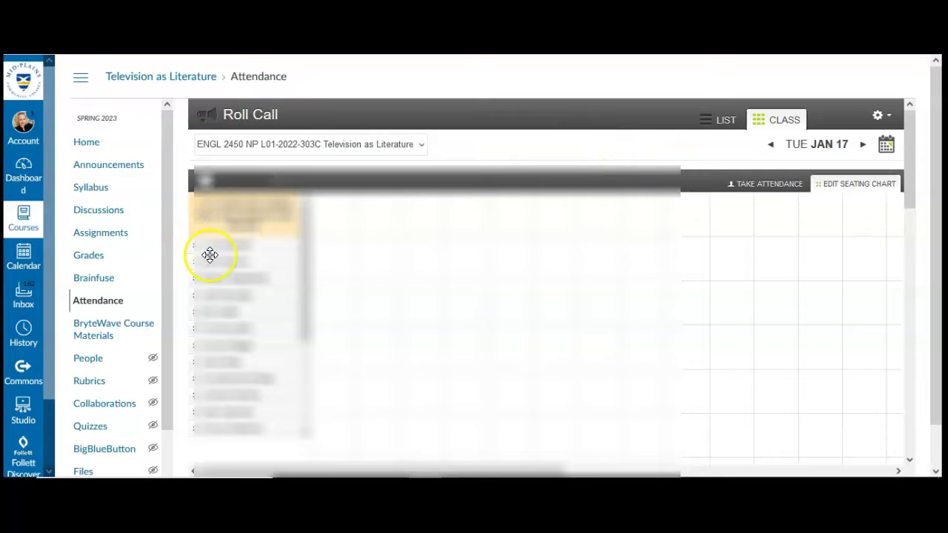
left_click_drag(220, 248, 479, 262)
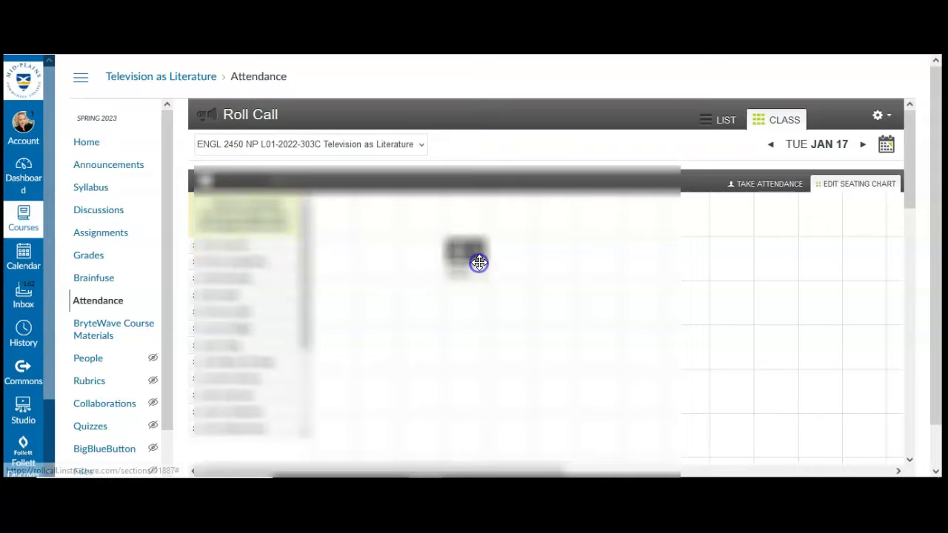
left_click_drag(230, 264, 601, 297)
left_click_drag(214, 314, 479, 378)
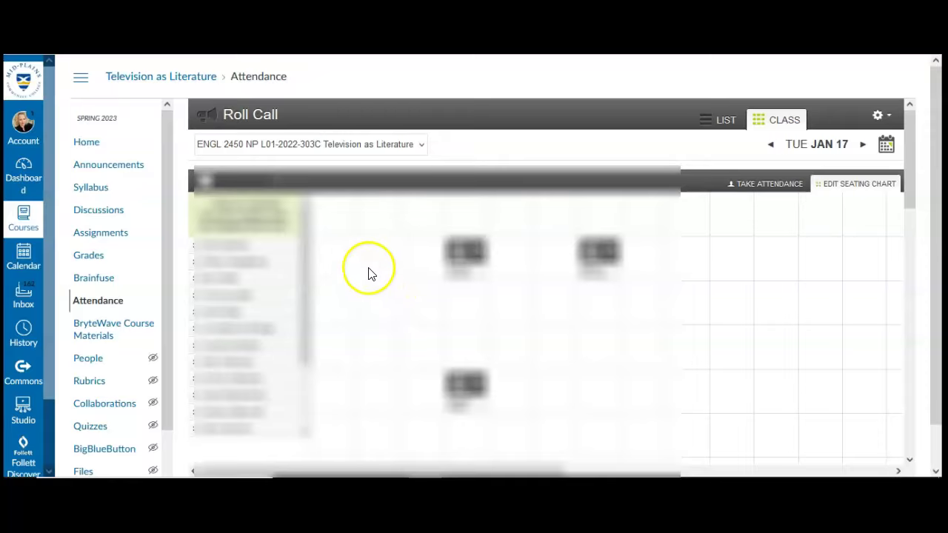
scroll(867, 247, "down", 1)
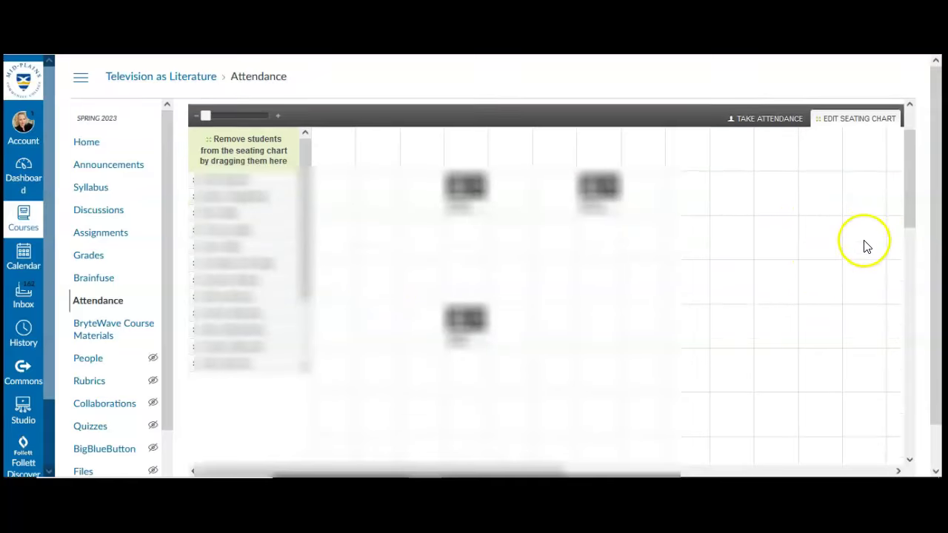
scroll(881, 269, "up", 1)
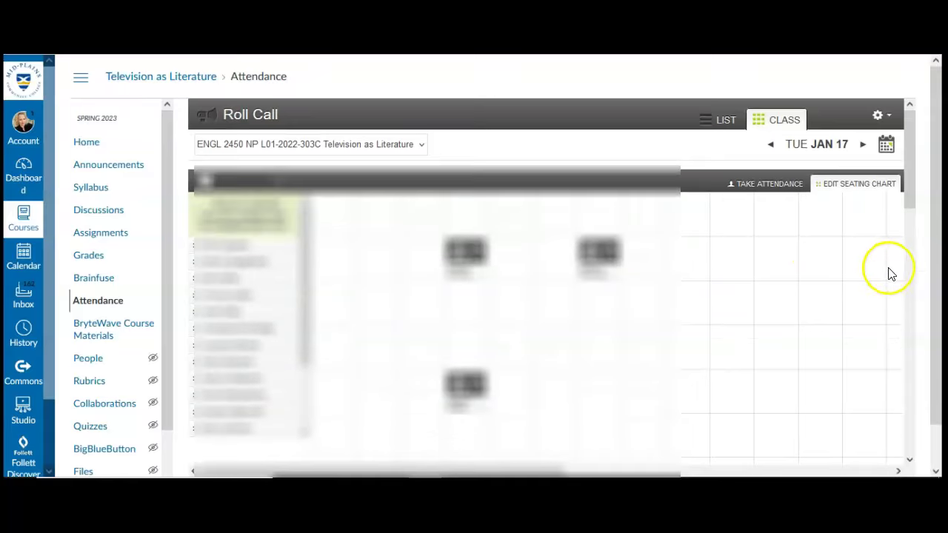
Switch the seating chart to taking attendance and cycle one seated student's status through the marks back to unmarked.
left_click(773, 187)
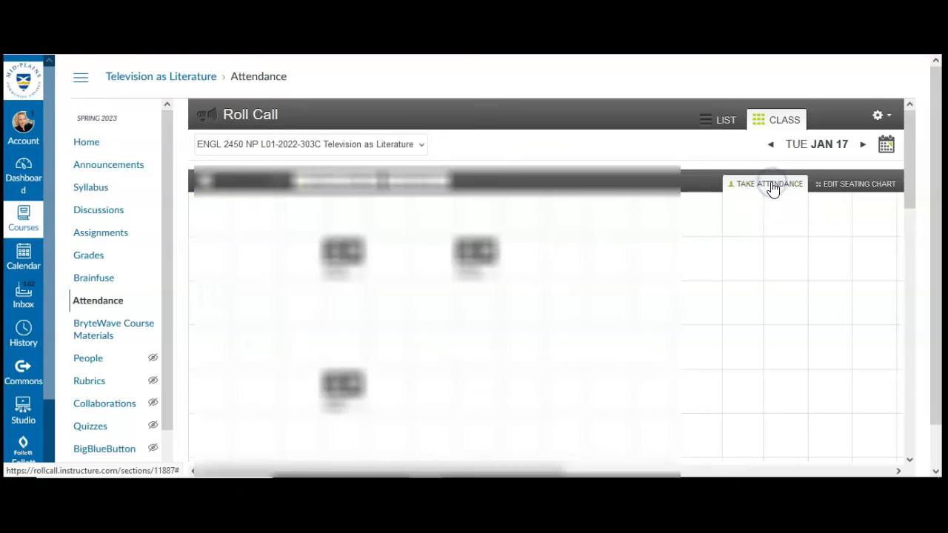
left_click(340, 256)
left_click(335, 252)
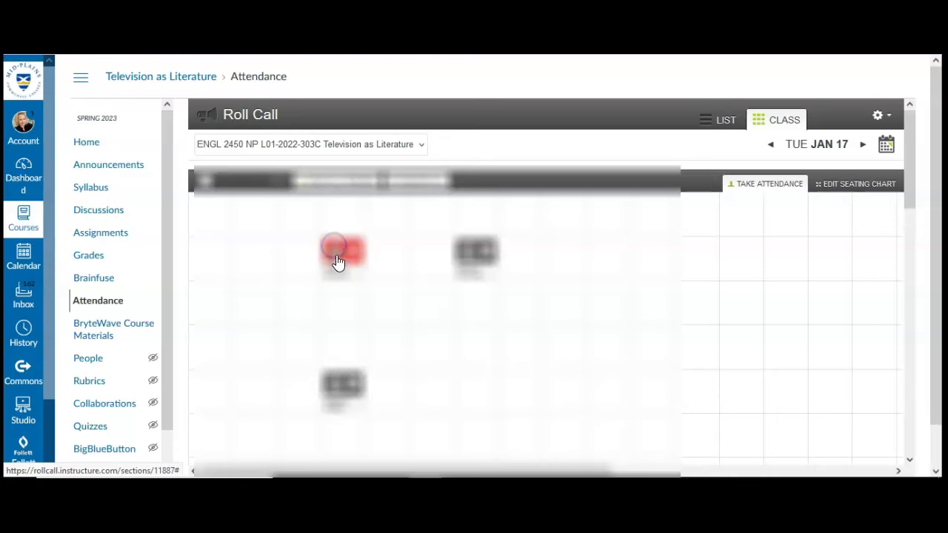
left_click(335, 250)
left_click(335, 251)
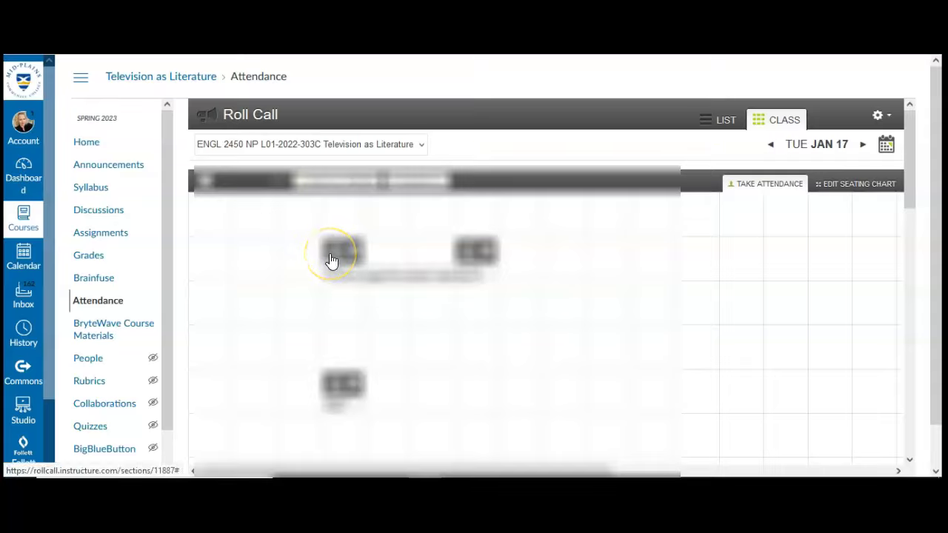
left_click(333, 256)
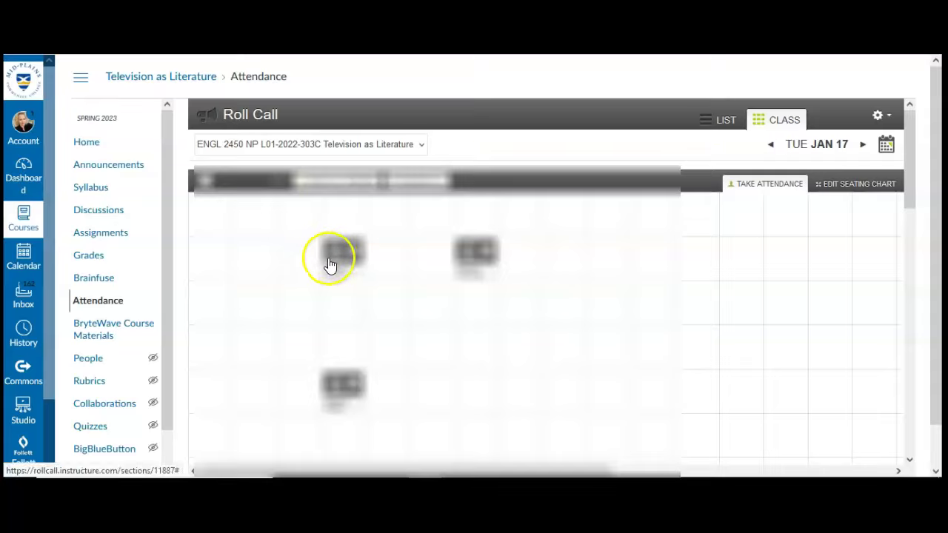
Remove all three placed students from the seating chart and return to the list view of students.
left_click(866, 185)
left_click(597, 254)
left_click(466, 254)
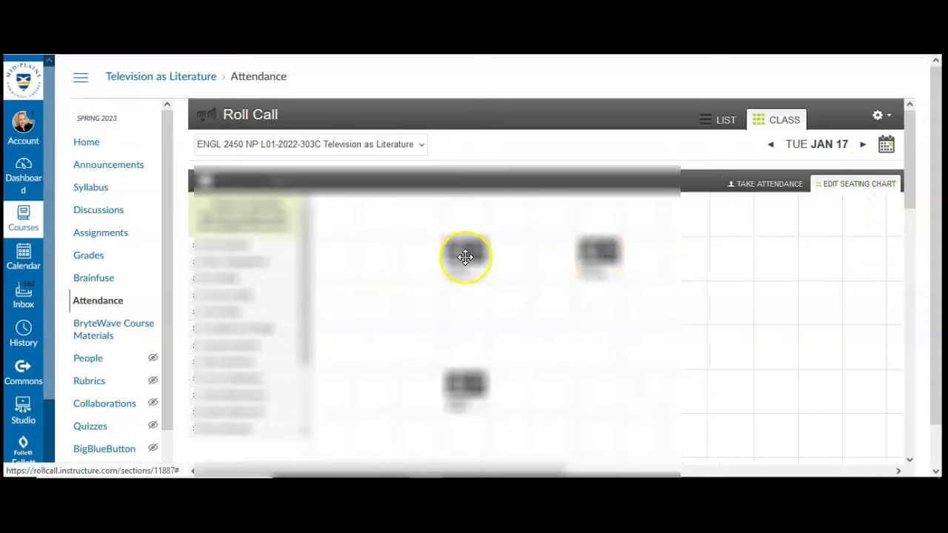
left_click_drag(465, 252, 262, 250)
left_click_drag(603, 271, 193, 271)
left_click_drag(465, 383, 238, 363)
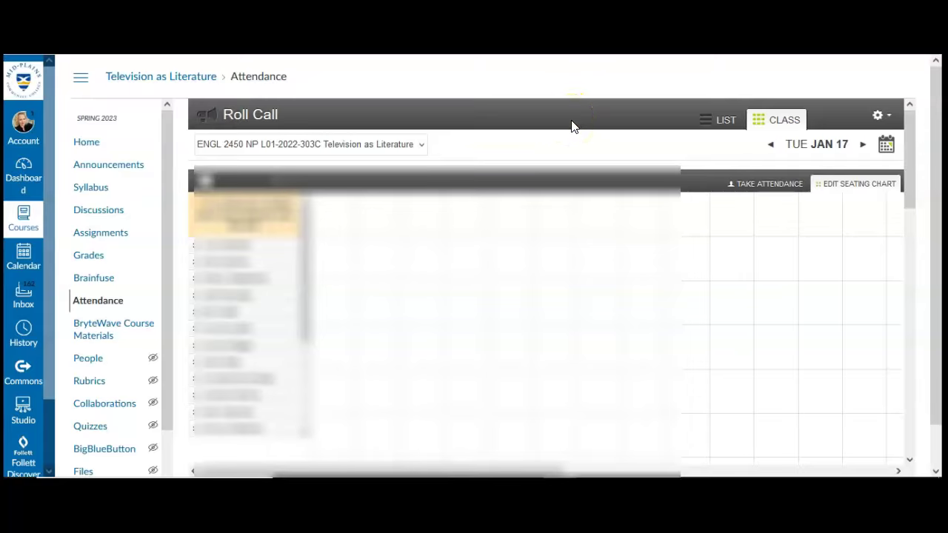
left_click(726, 123)
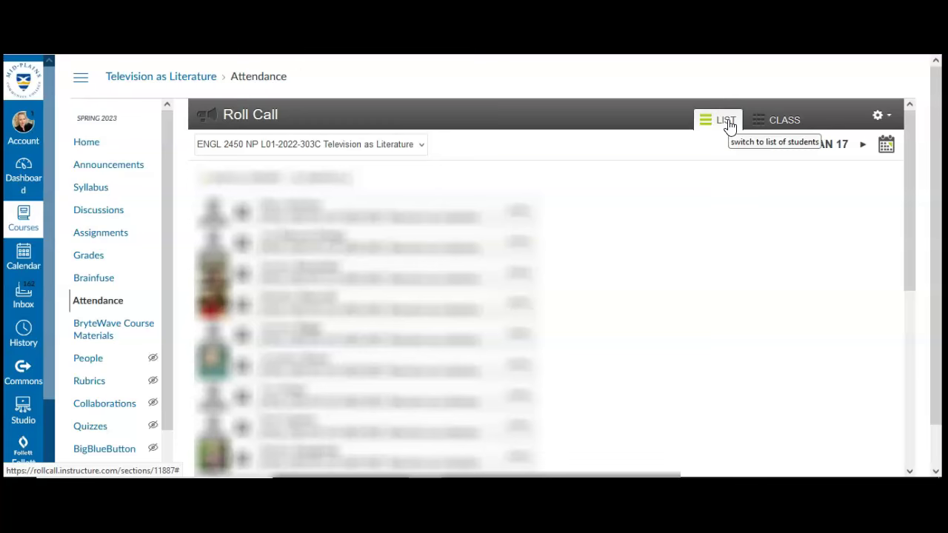
left_click(723, 122)
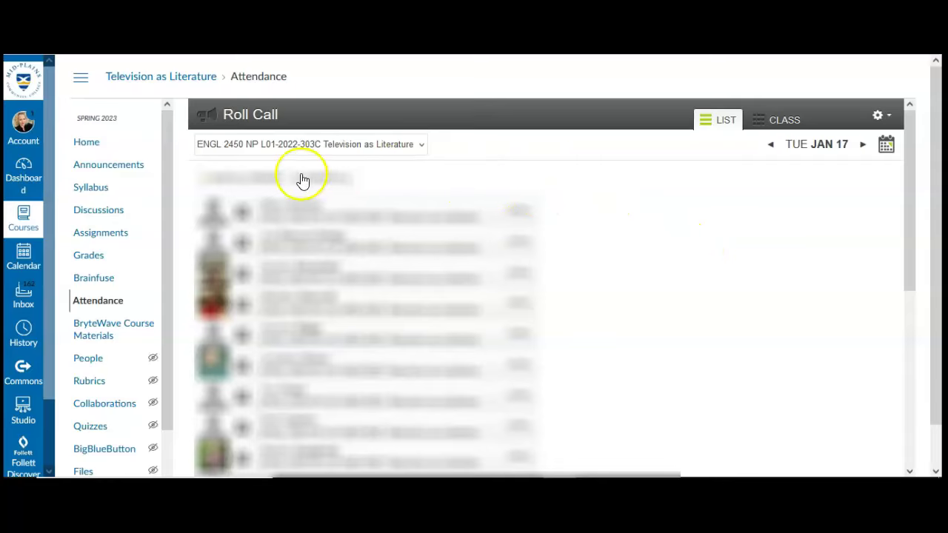
Open the Roll Call Attendance assignment from the course's assignments and start editing its settings.
left_click(107, 240)
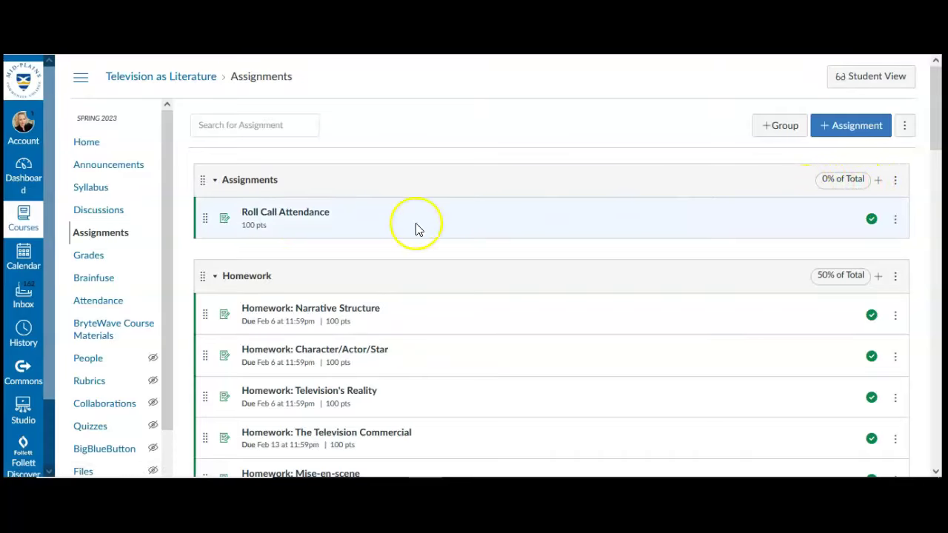
left_click(286, 220)
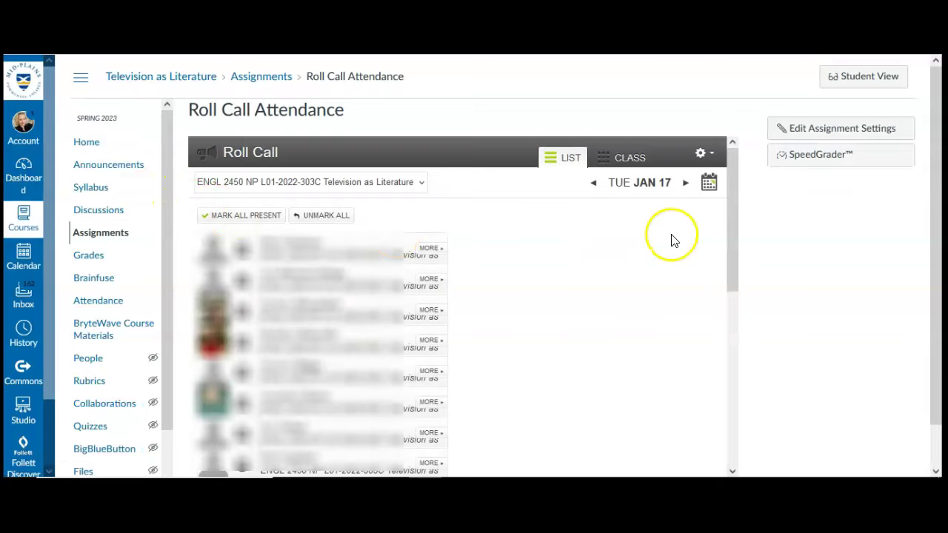
left_click(842, 138)
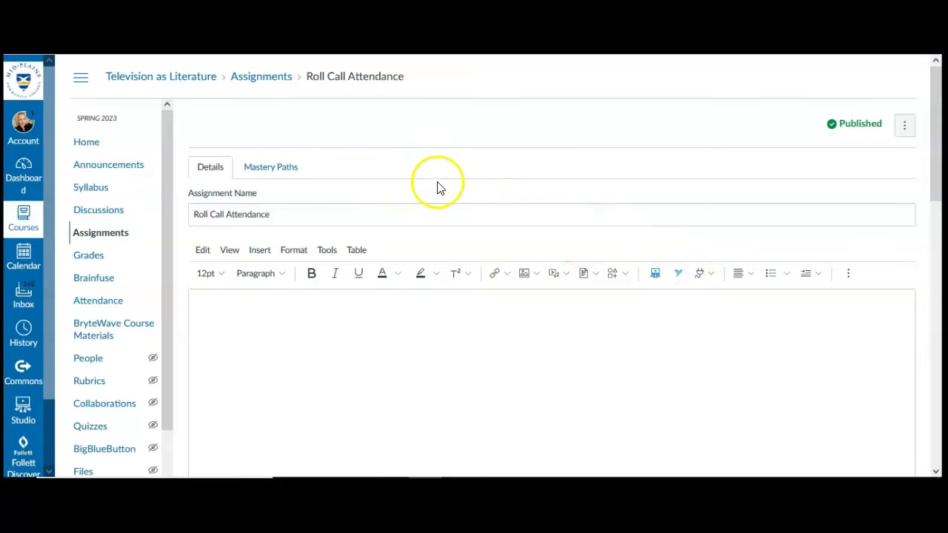
Set the Roll Call Attendance assignment's grade display to Not Graded and save the assignment.
scroll(438, 186, "down", 1)
scroll(505, 248, "down", 2)
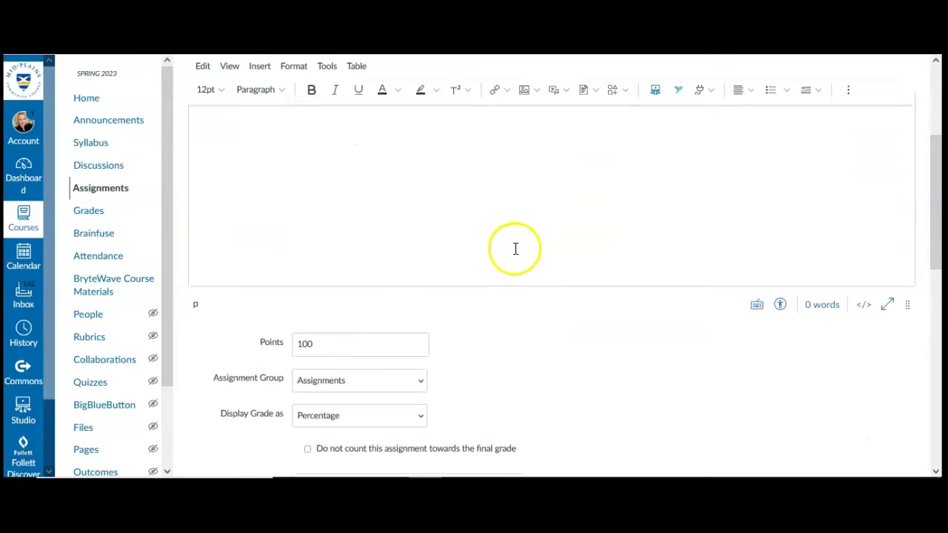
scroll(514, 250, "down", 1)
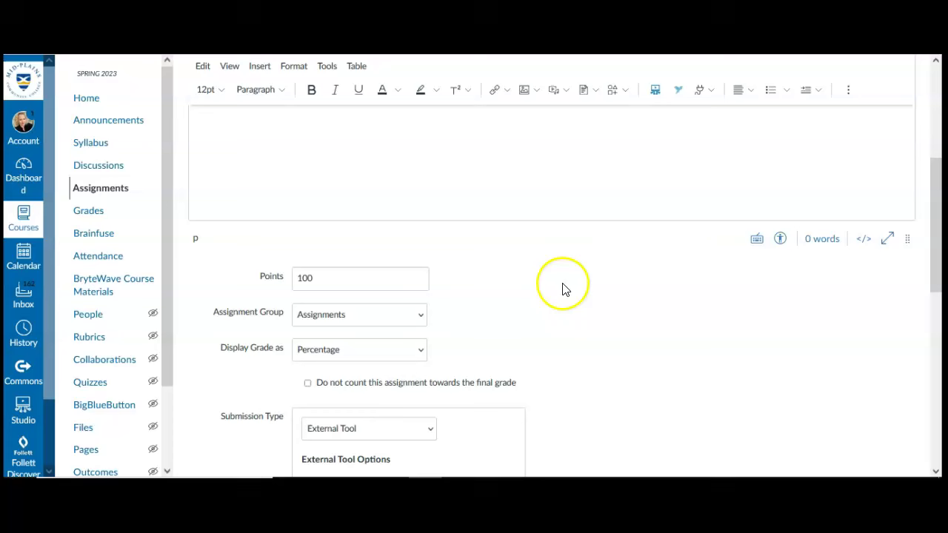
left_click(422, 350)
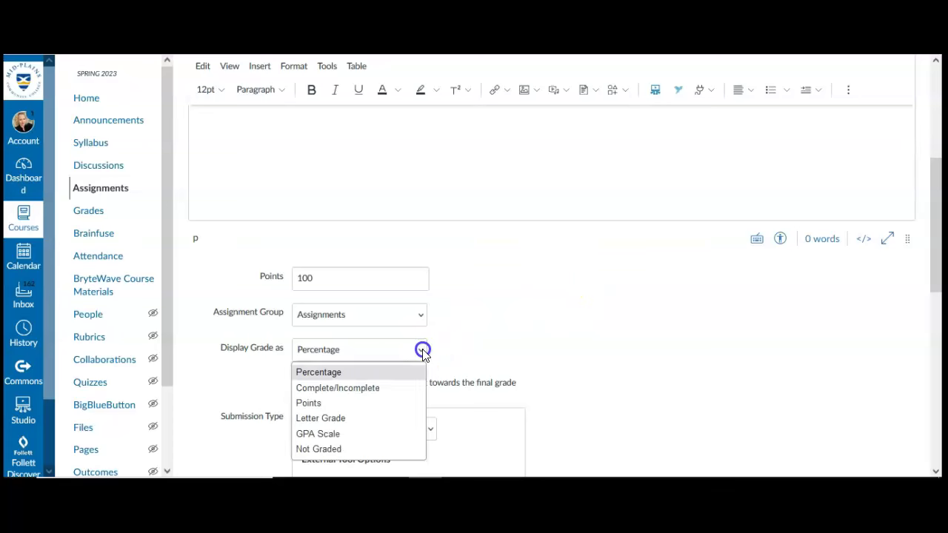
left_click(361, 450)
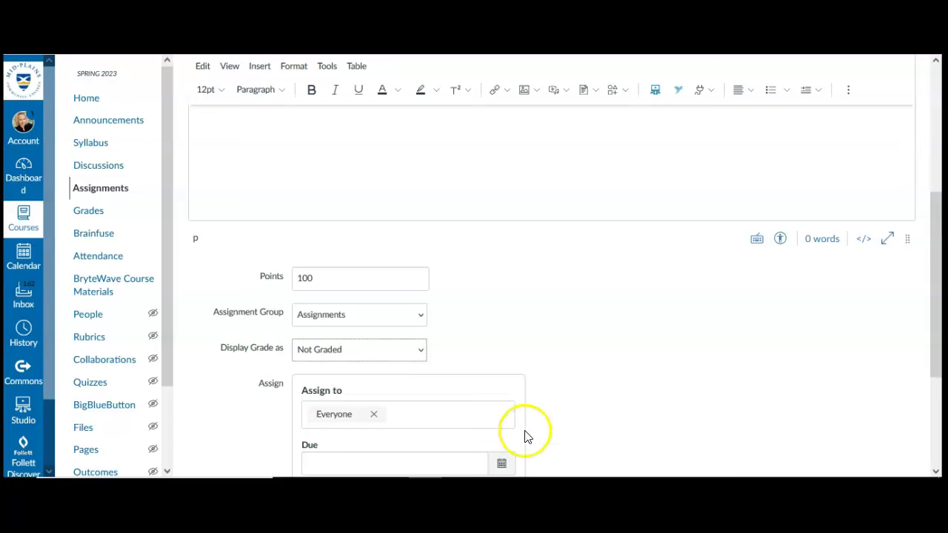
scroll(628, 289, "down", 1)
scroll(631, 278, "down", 3)
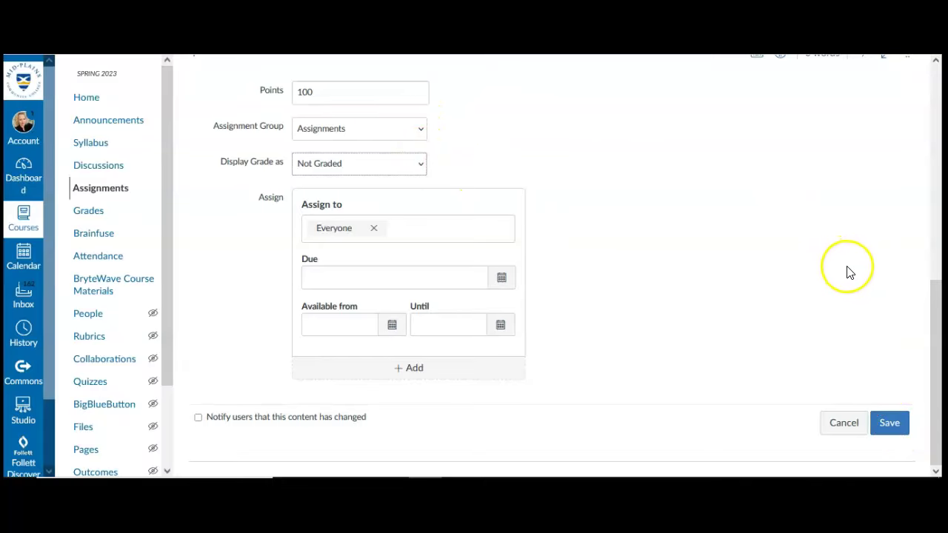
scroll(852, 273, "up", 2)
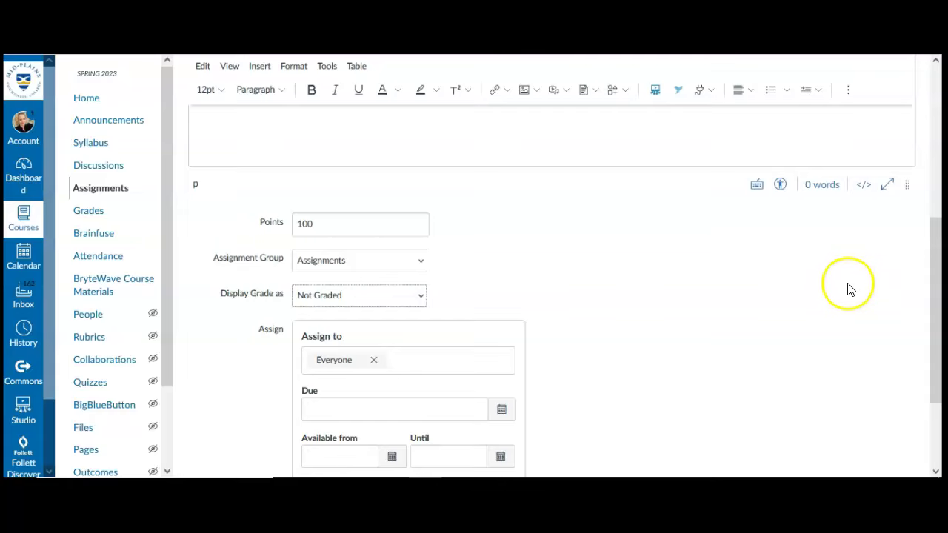
scroll(850, 288, "down", 2)
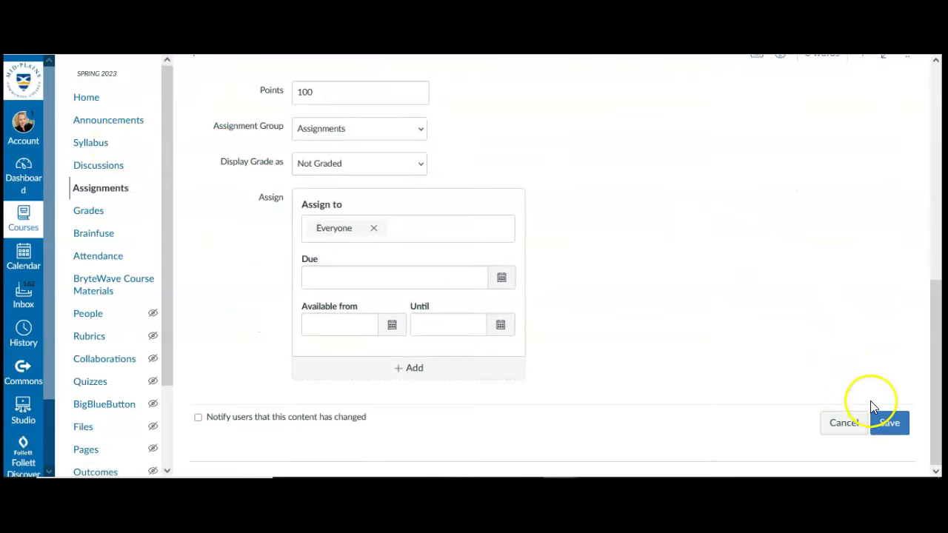
left_click(891, 426)
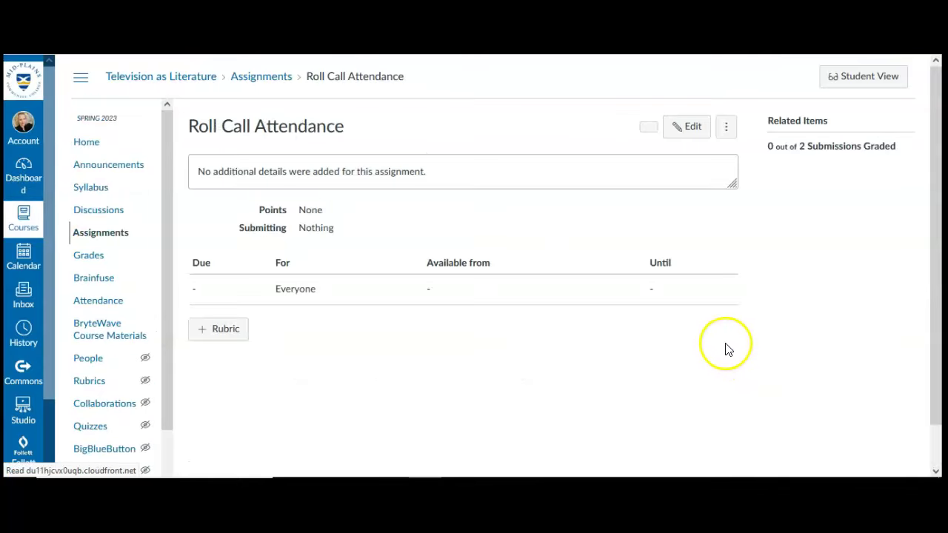
Return to the Attendance tool and review the Roll Call settings for final-grade counting and lateness percentage, closing them unchanged.
left_click(98, 300)
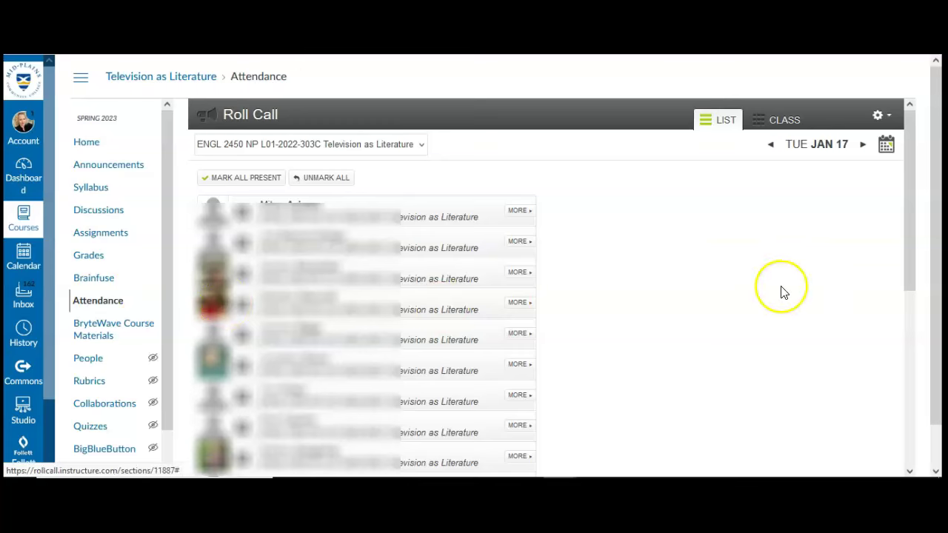
left_click(886, 118)
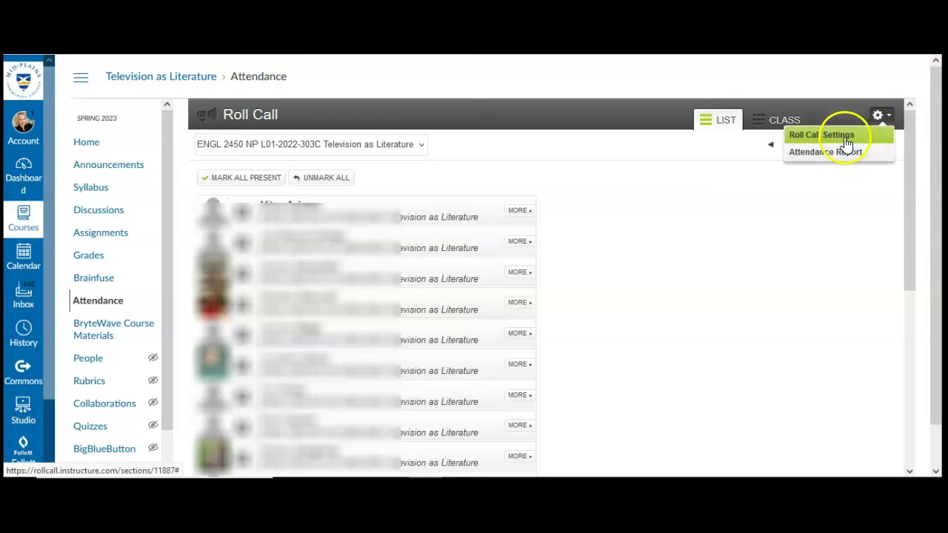
left_click(844, 137)
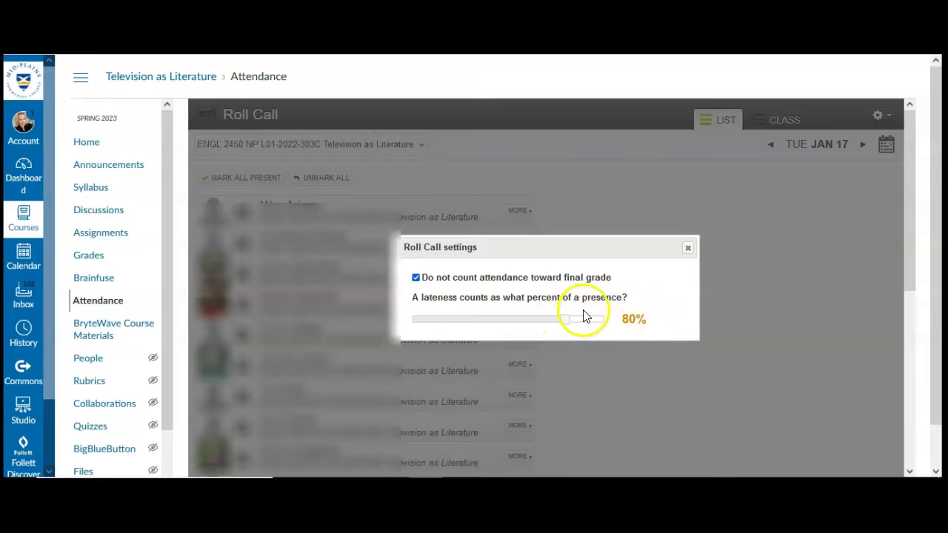
left_click(689, 251)
Open the Attendance Report for the course from Roll Call.
left_click(888, 115)
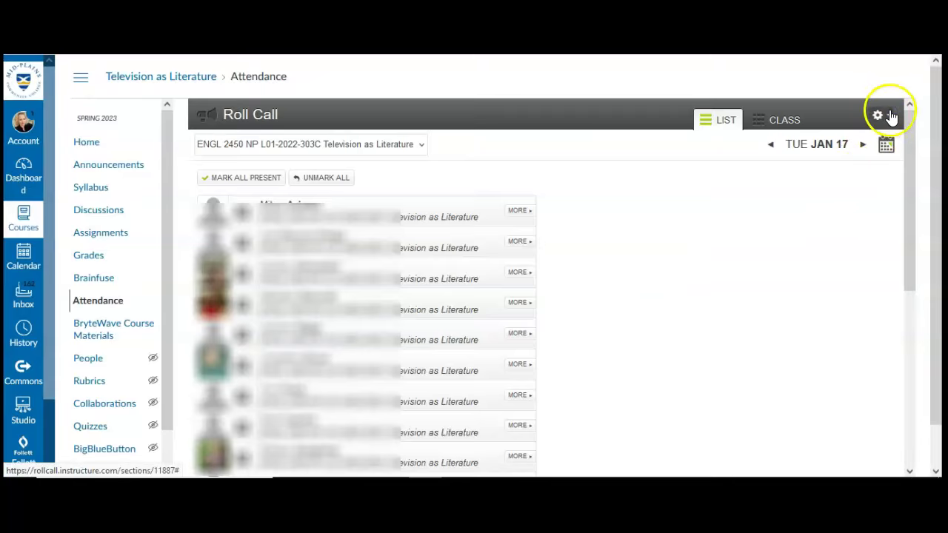
left_click(857, 153)
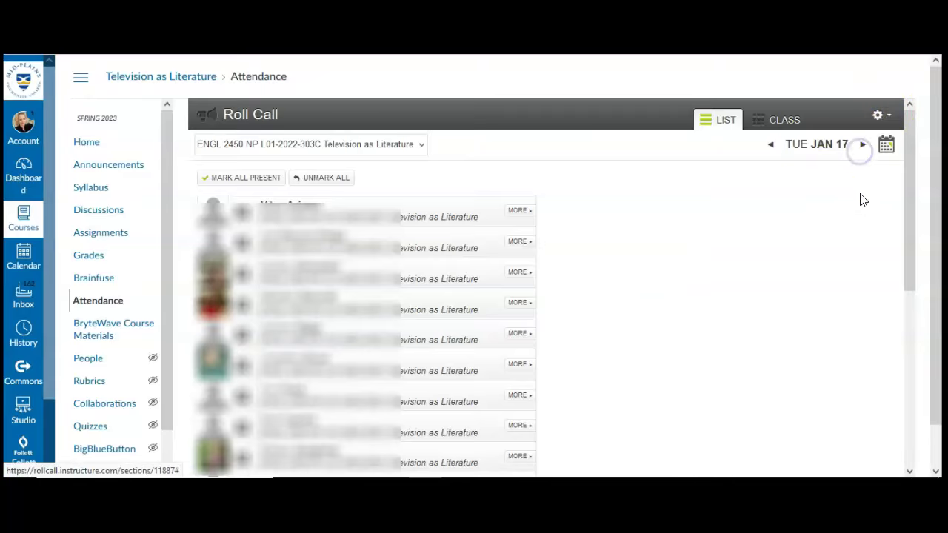